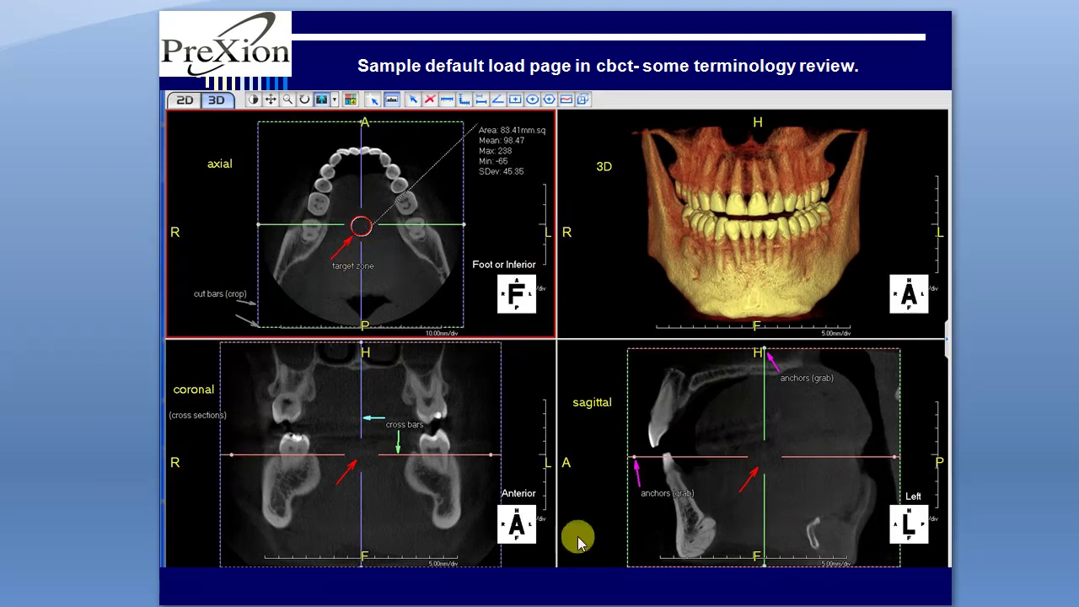
{"action": "key", "text": "Page_Down"}
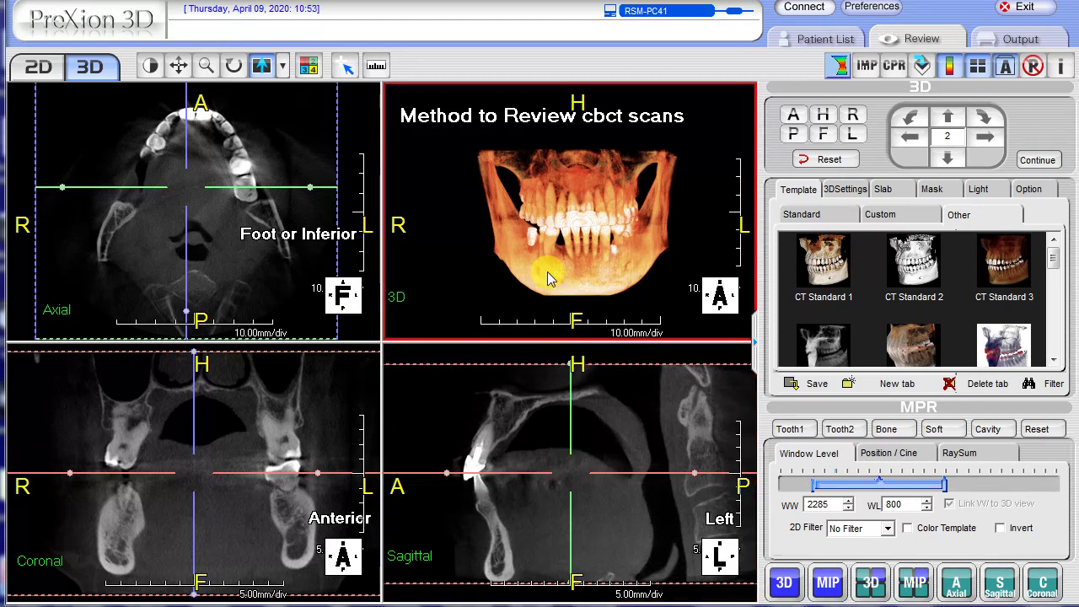
Apply the CT Transparent 2 template to the 3D rendering and the Tooth1 window-level preset to the slice views.
{"action": "left_click", "coordinate": [456, 246]}
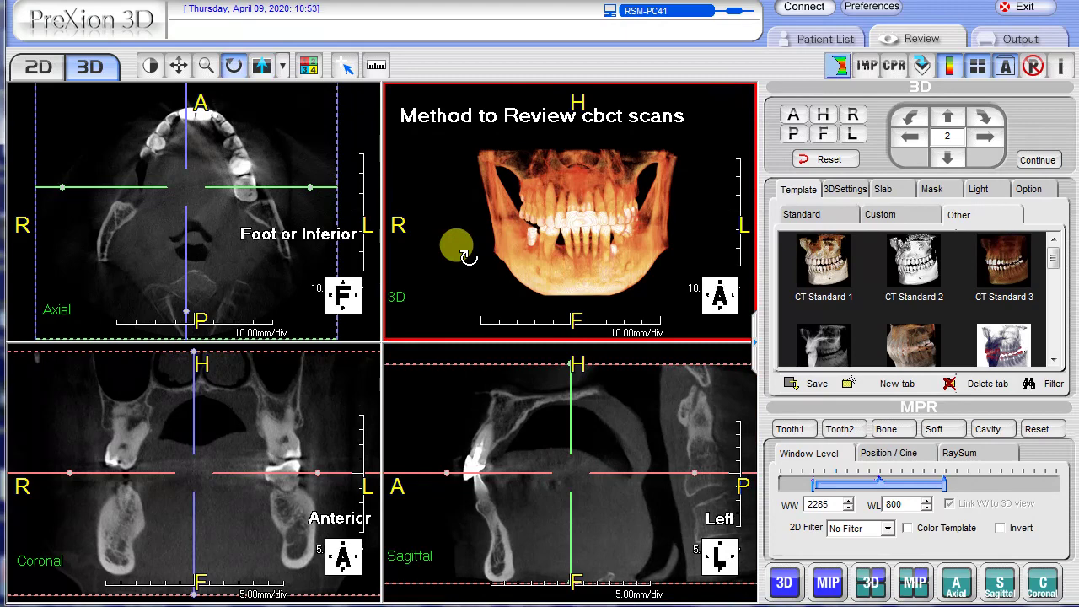
{"action": "mouse_move", "coordinate": [461, 245]}
{"action": "left_mouse_down"}
{"action": "mouse_move", "coordinate": [539, 241]}
{"action": "mouse_move", "coordinate": [662, 265]}
{"action": "mouse_move", "coordinate": [638, 248]}
{"action": "mouse_move", "coordinate": [483, 254]}
{"action": "mouse_move", "coordinate": [371, 239]}
{"action": "mouse_move", "coordinate": [477, 251]}
{"action": "mouse_move", "coordinate": [449, 242]}
{"action": "left_mouse_up"}
{"action": "left_click", "coordinate": [523, 598]}
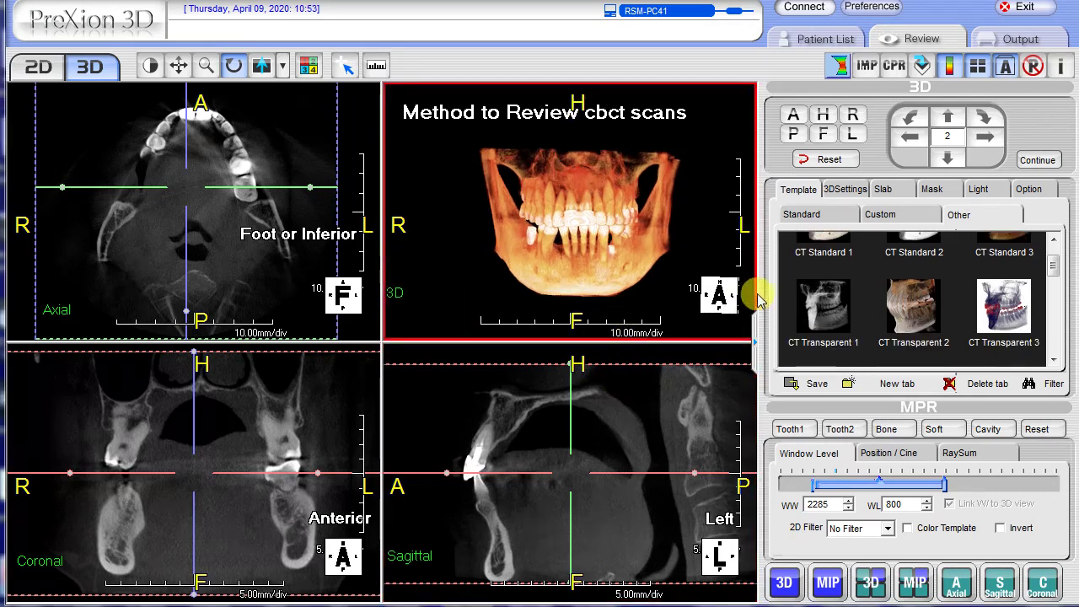
{"action": "left_click", "coordinate": [927, 319]}
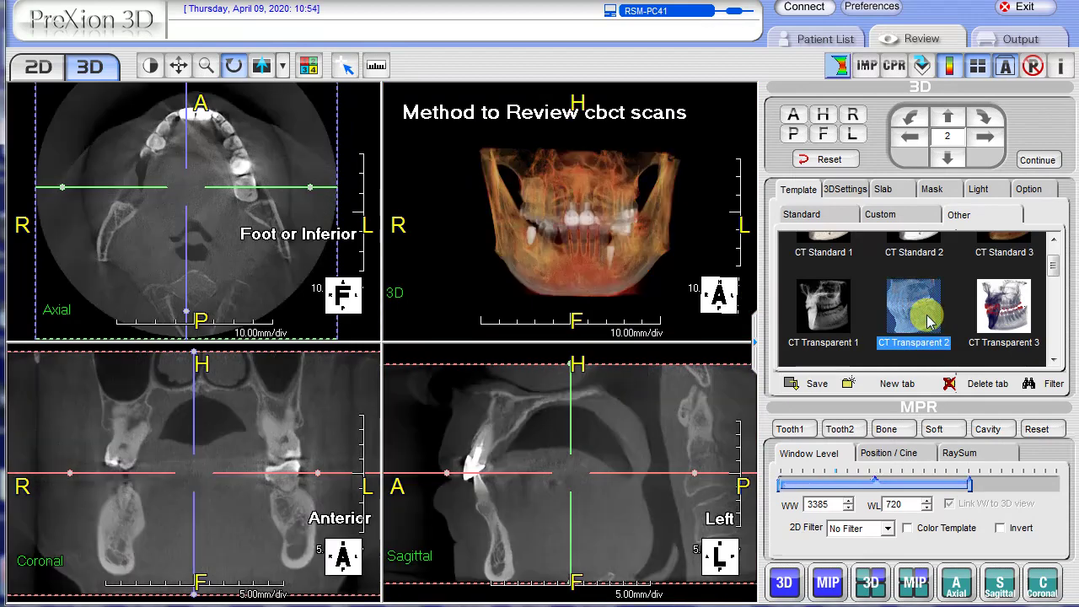
{"action": "left_click", "coordinate": [792, 432]}
Rotate the 3D jaw rendering slightly so that it is tilted away from the straight frontal orientation.
{"action": "left_click_drag", "start_coordinate": [568, 264], "coordinate": [522, 243]}
{"action": "left_click", "coordinate": [595, 415]}
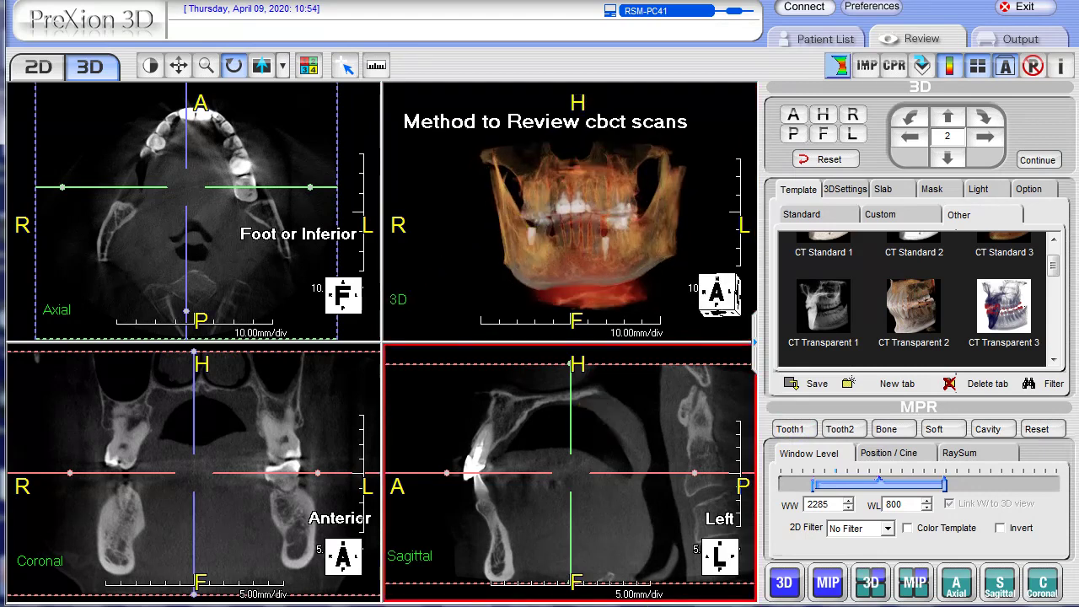
{"action": "left_click", "coordinate": [621, 312]}
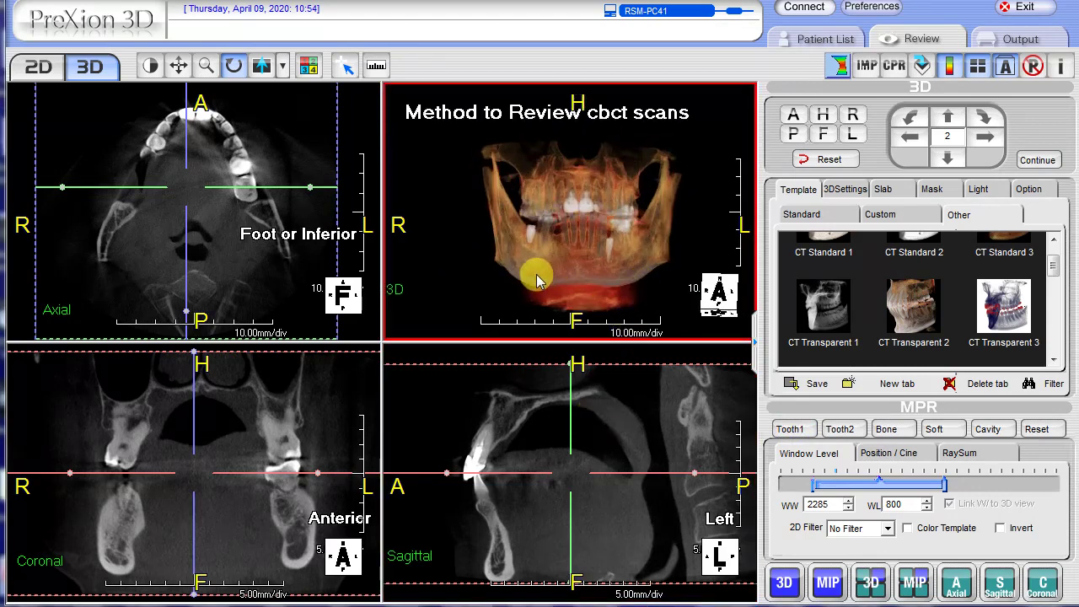
{"action": "left_click", "coordinate": [265, 102]}
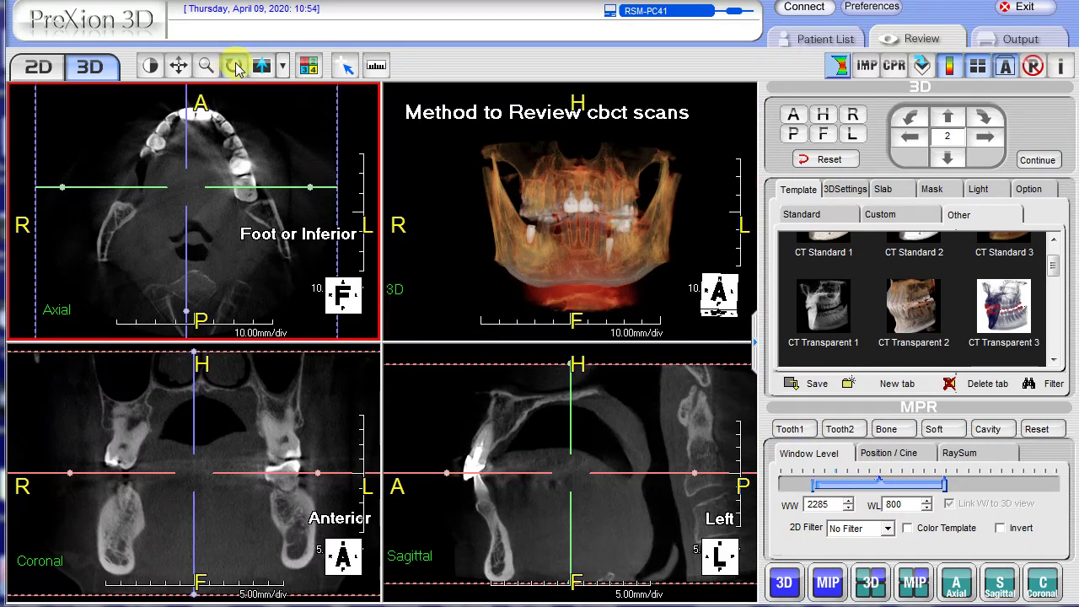
{"action": "left_click", "coordinate": [235, 67]}
{"action": "left_click", "coordinate": [491, 217]}
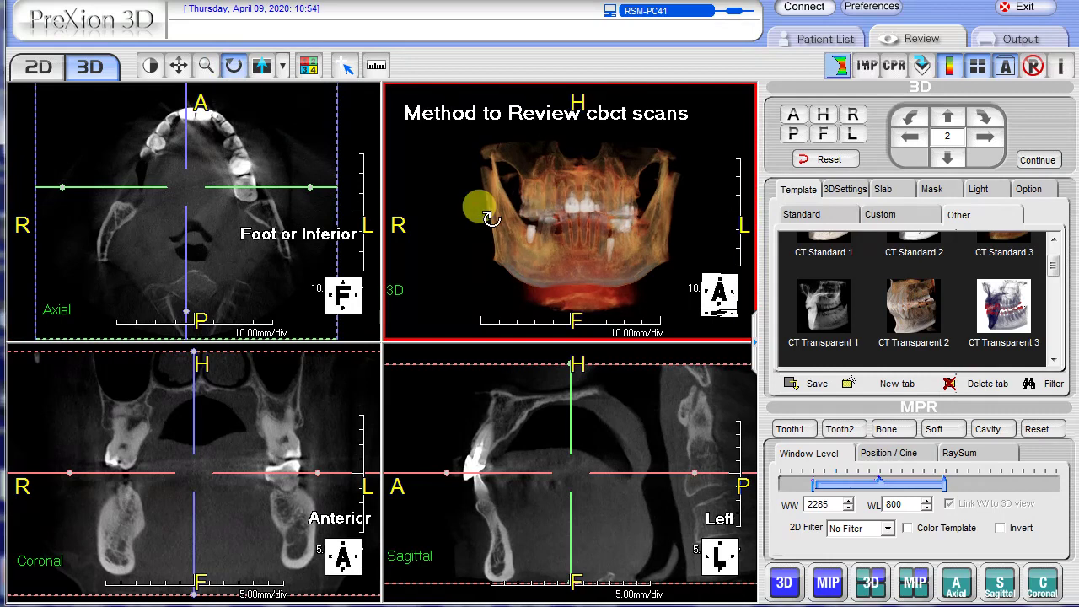
{"action": "left_click_drag", "start_coordinate": [492, 218], "coordinate": [469, 202]}
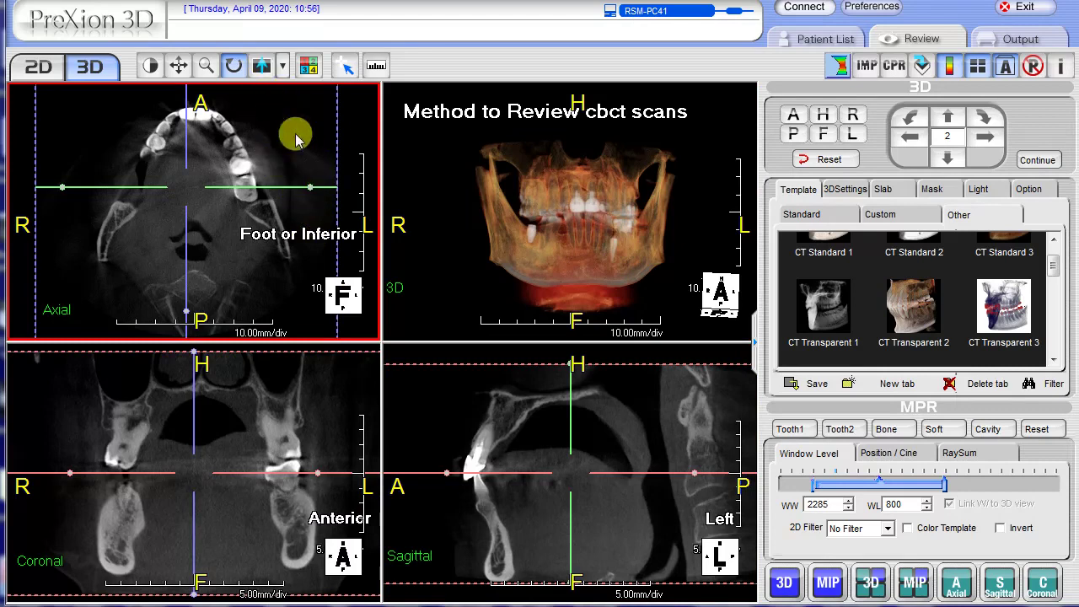
Page through the axial slices across the upper teeth and raise the axial cross bar in the coronal view to the upper root level.
{"action": "middle_click", "coordinate": [258, 264]}
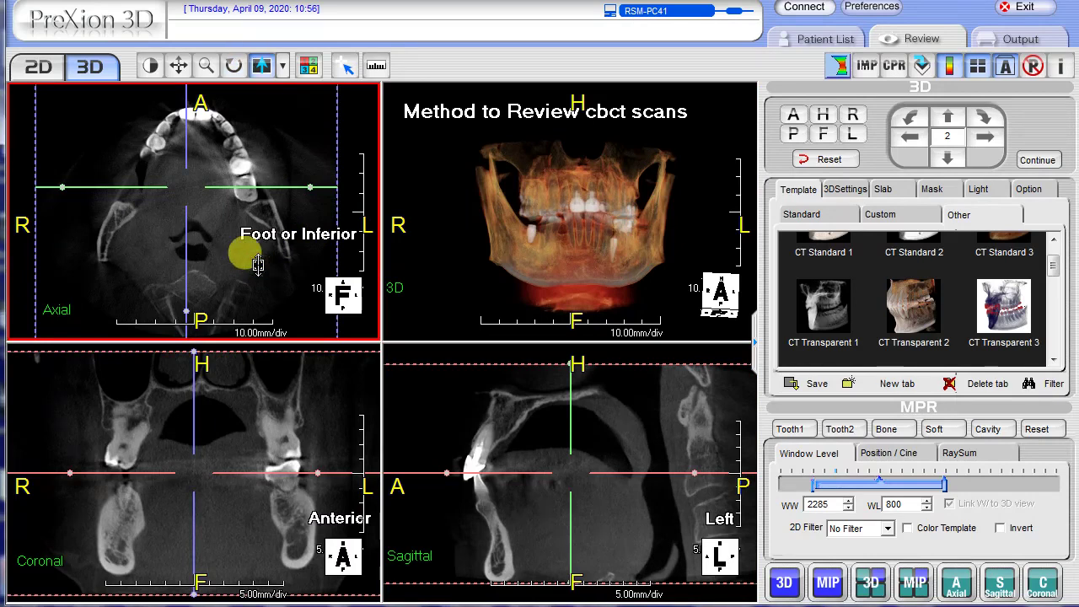
{"action": "left_click_drag", "start_coordinate": [260, 262], "coordinate": [275, 227]}
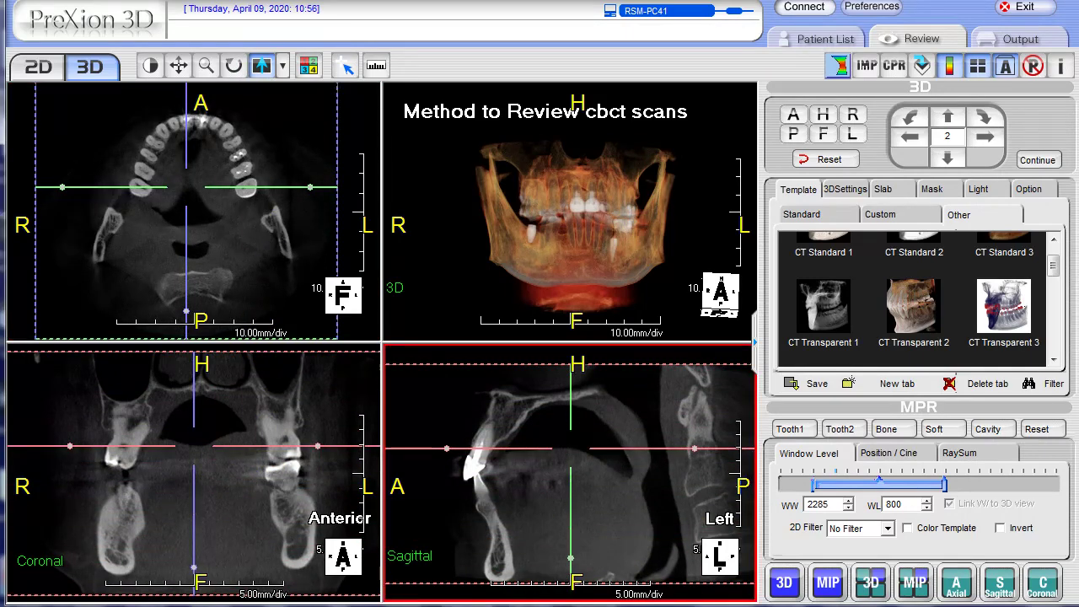
{"action": "left_click", "coordinate": [253, 295]}
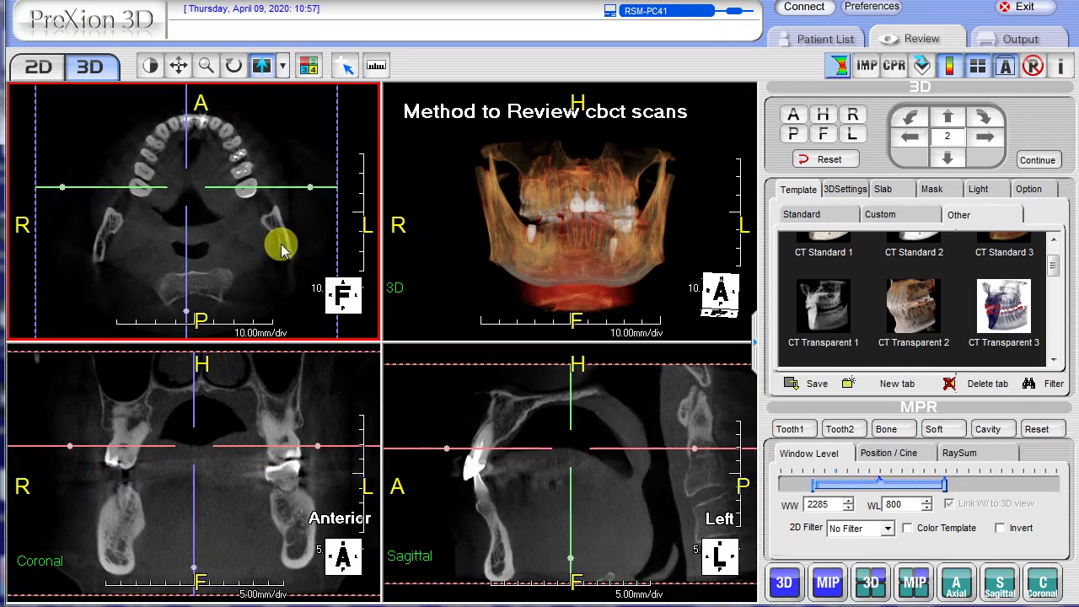
{"action": "left_click_drag", "start_coordinate": [281, 247], "coordinate": [280, 256]}
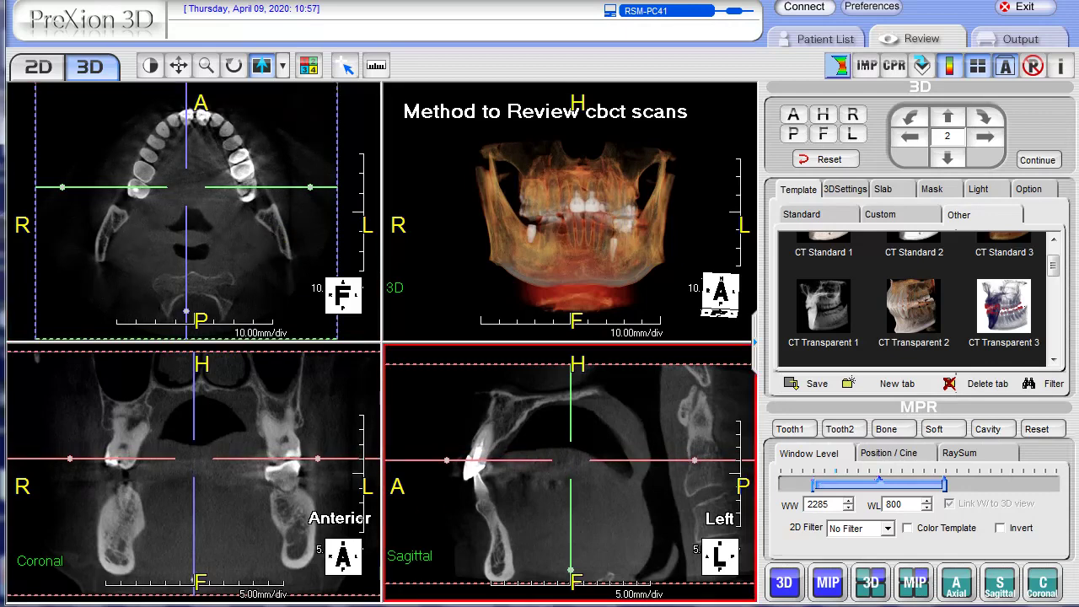
{"action": "left_click", "coordinate": [254, 468]}
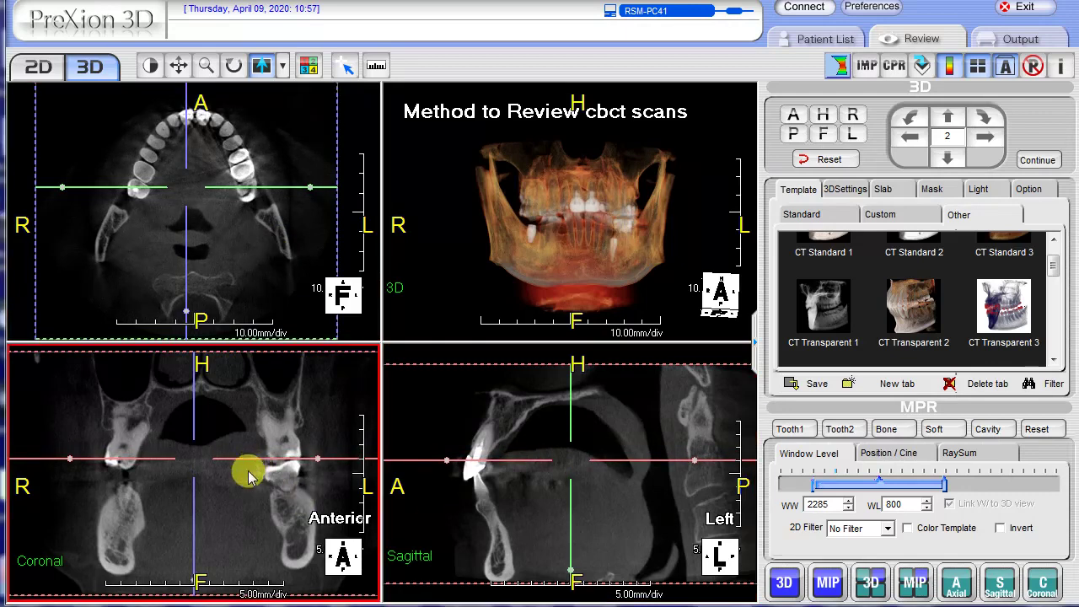
{"action": "mouse_move", "coordinate": [262, 456]}
{"action": "left_mouse_down"}
{"action": "mouse_move", "coordinate": [252, 590]}
{"action": "mouse_move", "coordinate": [262, 361]}
{"action": "mouse_move", "coordinate": [263, 439]}
{"action": "left_mouse_up"}
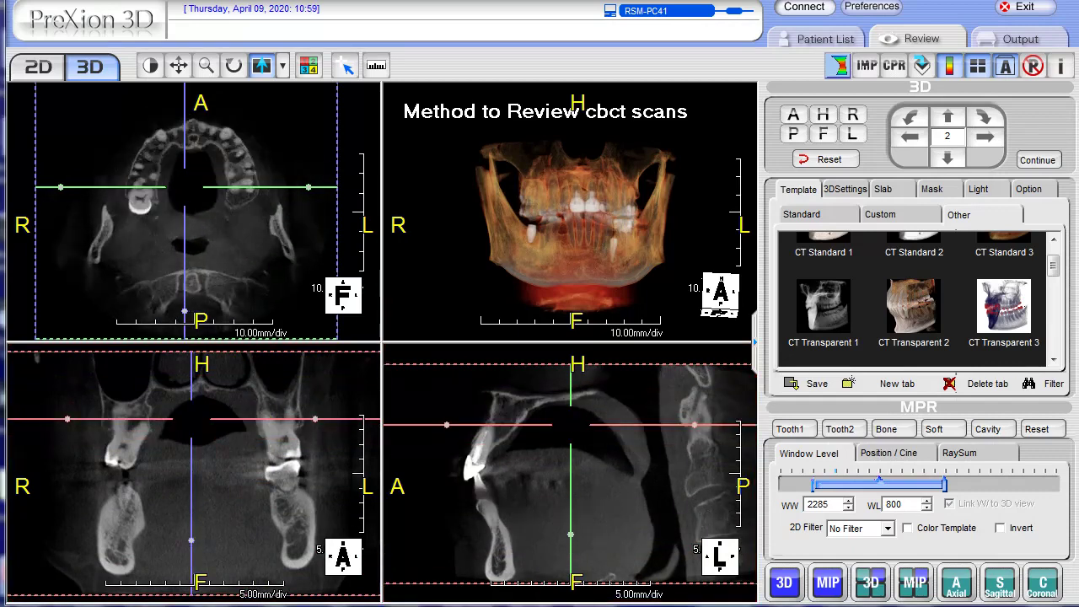
Move the crosshair target in the axial view from the midline onto the upper right posterior teeth.
{"action": "left_click", "coordinate": [248, 262]}
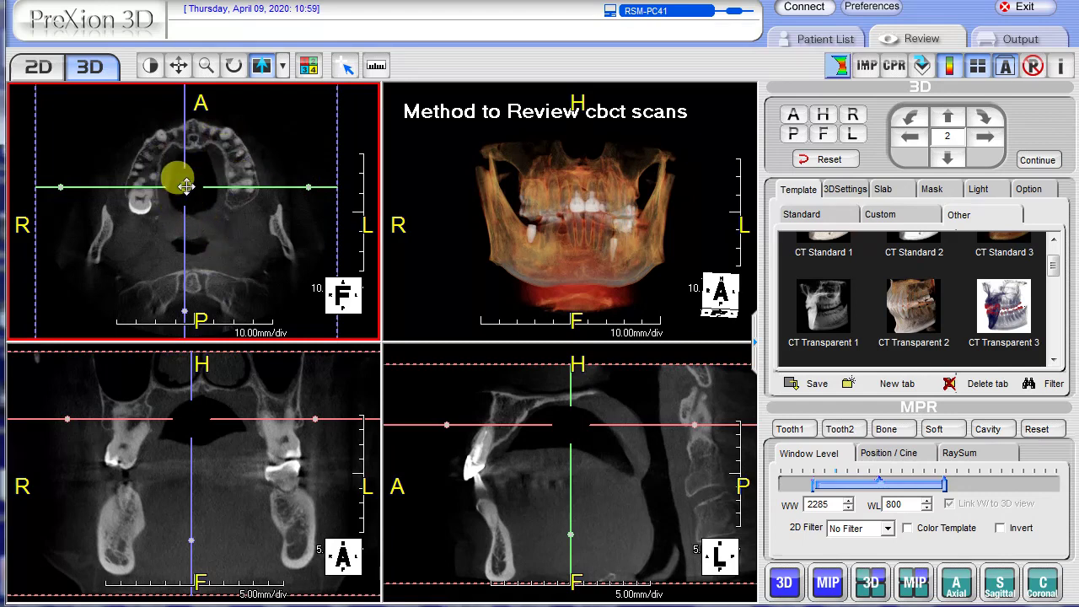
{"action": "left_click_drag", "start_coordinate": [184, 185], "coordinate": [143, 167]}
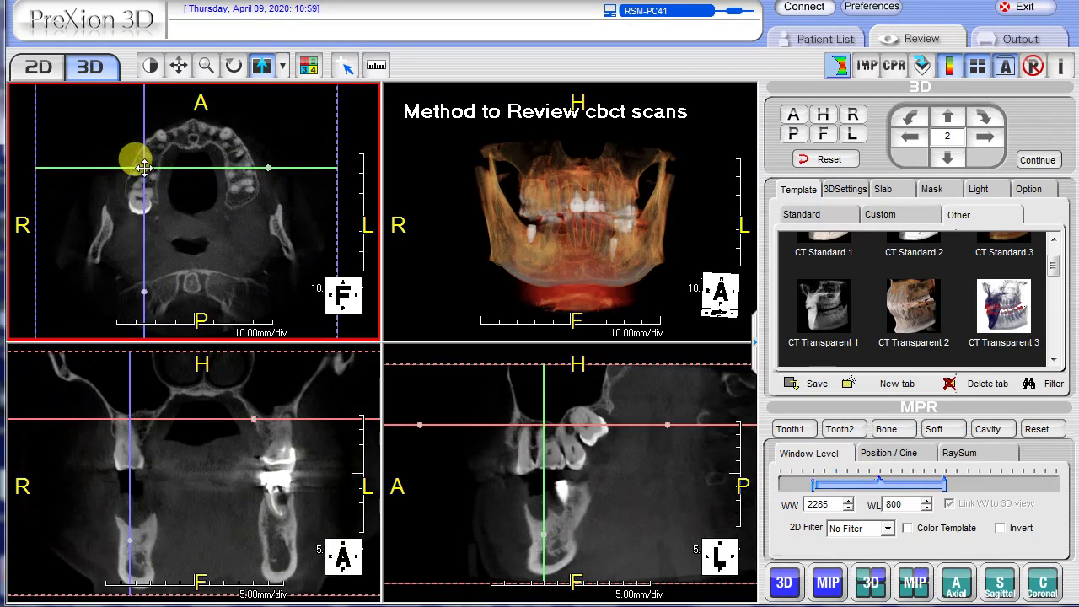
{"action": "left_click", "coordinate": [644, 474]}
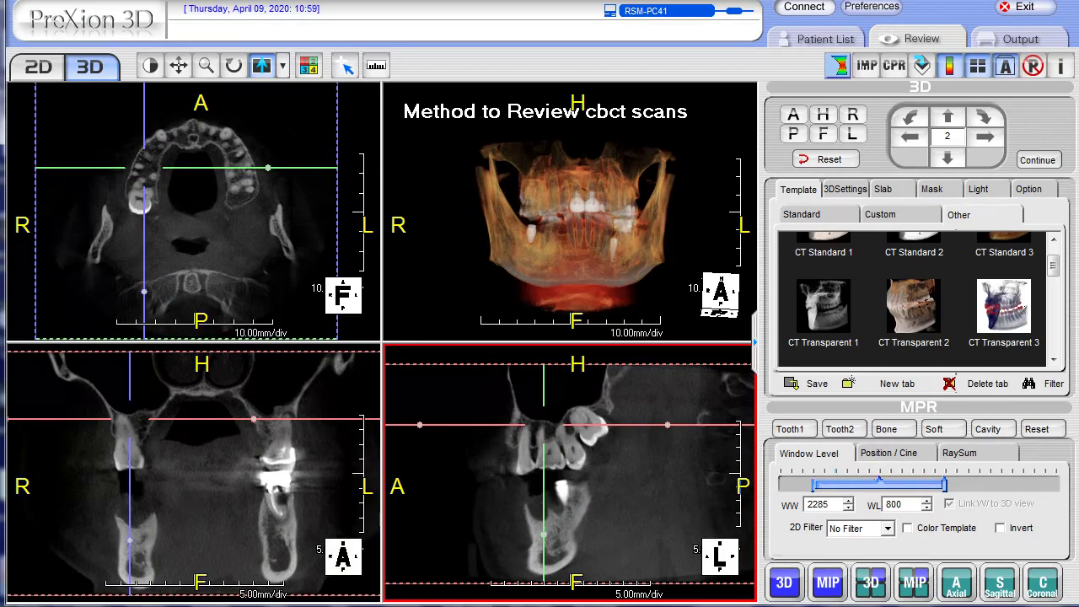
{"action": "left_click", "coordinate": [369, 364]}
Jump the crosshair target to the upper right posterior teeth in the axial view and rotate the cross bars until the green line follows the right arch.
{"action": "left_click", "coordinate": [291, 251]}
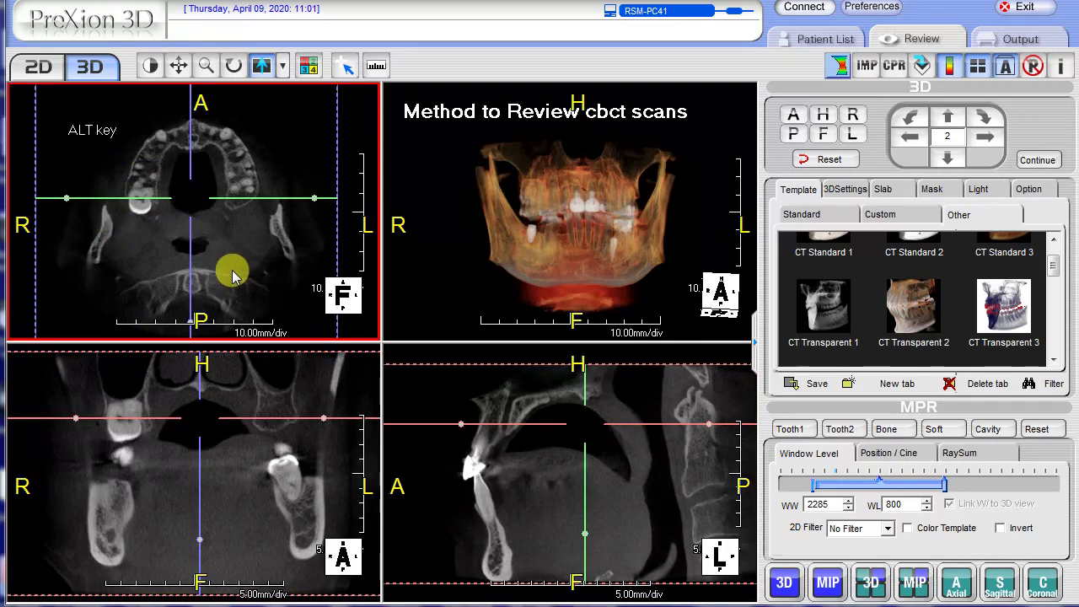
{"action": "left_click", "coordinate": [144, 165], "text": "alt"}
{"action": "left_click", "coordinate": [668, 538]}
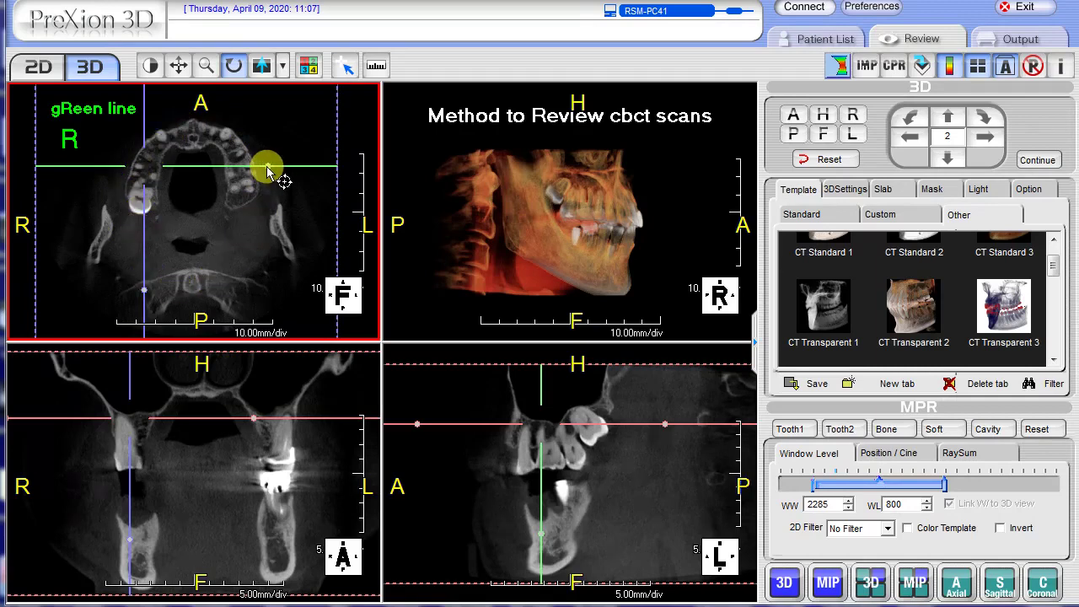
{"action": "left_click_drag", "start_coordinate": [268, 167], "coordinate": [156, 79]}
Examine the upper and lower right posterior teeth by paging through the slices along the right arch.
{"action": "left_click", "coordinate": [224, 512]}
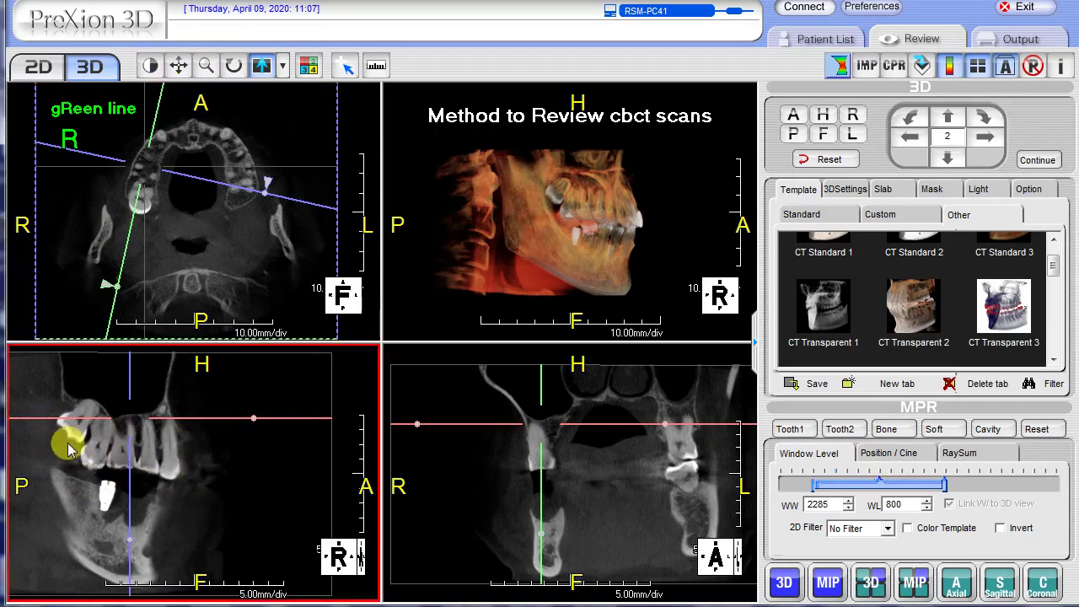
{"action": "left_click", "coordinate": [681, 479]}
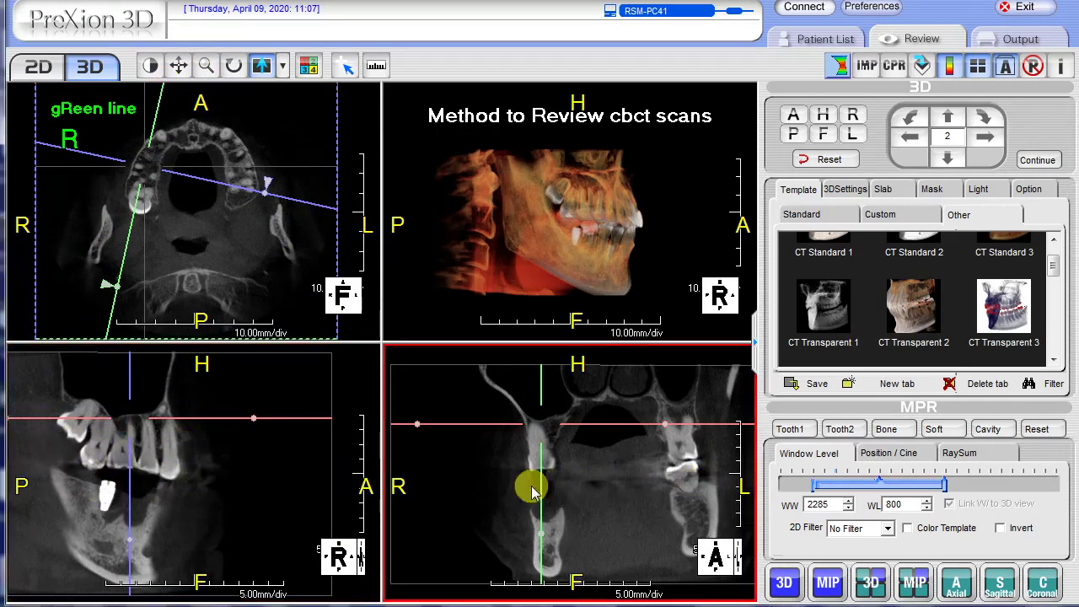
{"action": "left_click", "coordinate": [245, 483]}
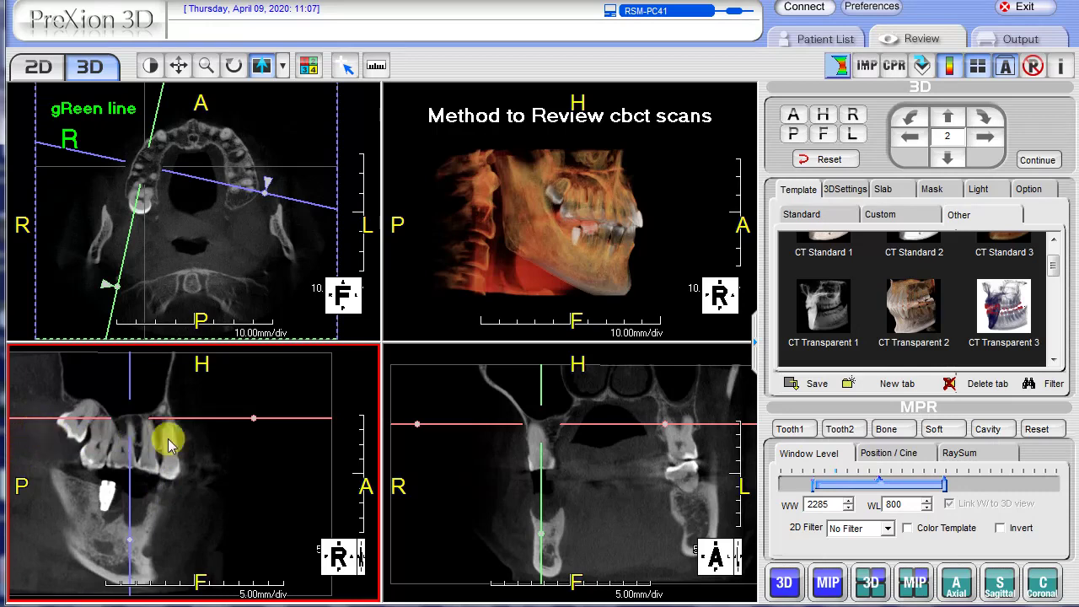
{"action": "left_click", "coordinate": [121, 267]}
{"action": "left_click", "coordinate": [187, 457]}
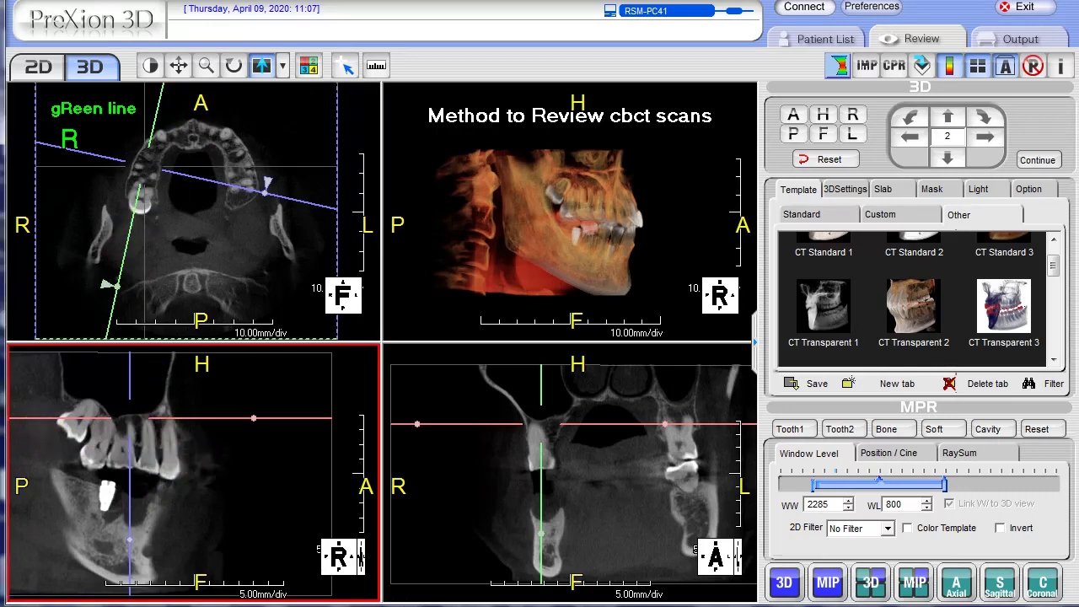
{"action": "mouse_move", "coordinate": [280, 481]}
{"action": "left_mouse_down"}
{"action": "mouse_move", "coordinate": [287, 503]}
{"action": "mouse_move", "coordinate": [290, 443]}
{"action": "mouse_move", "coordinate": [290, 463]}
{"action": "left_mouse_up"}
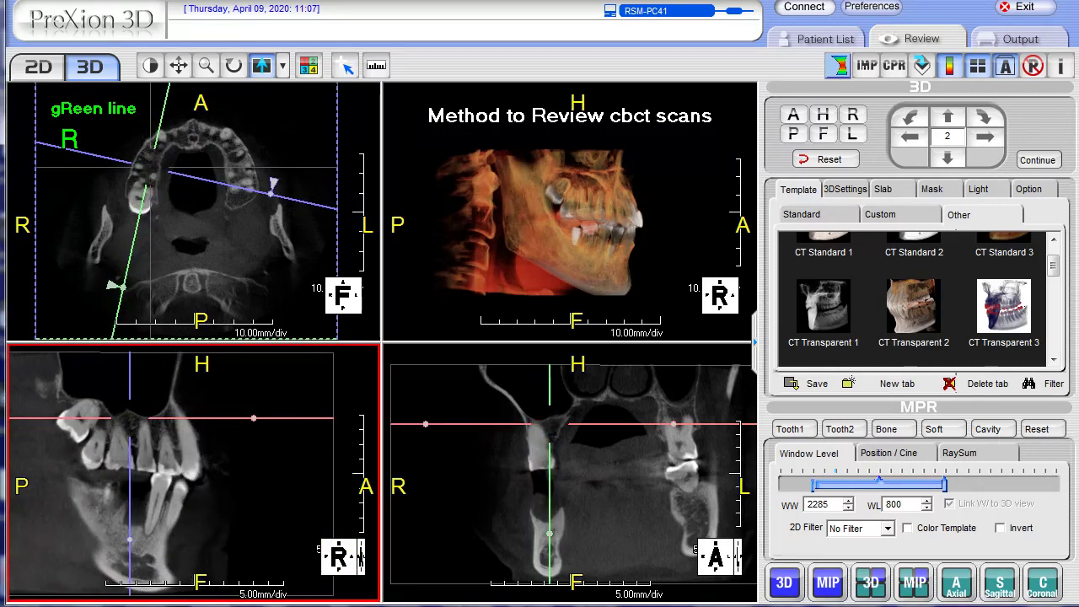
{"action": "left_click", "coordinate": [137, 157]}
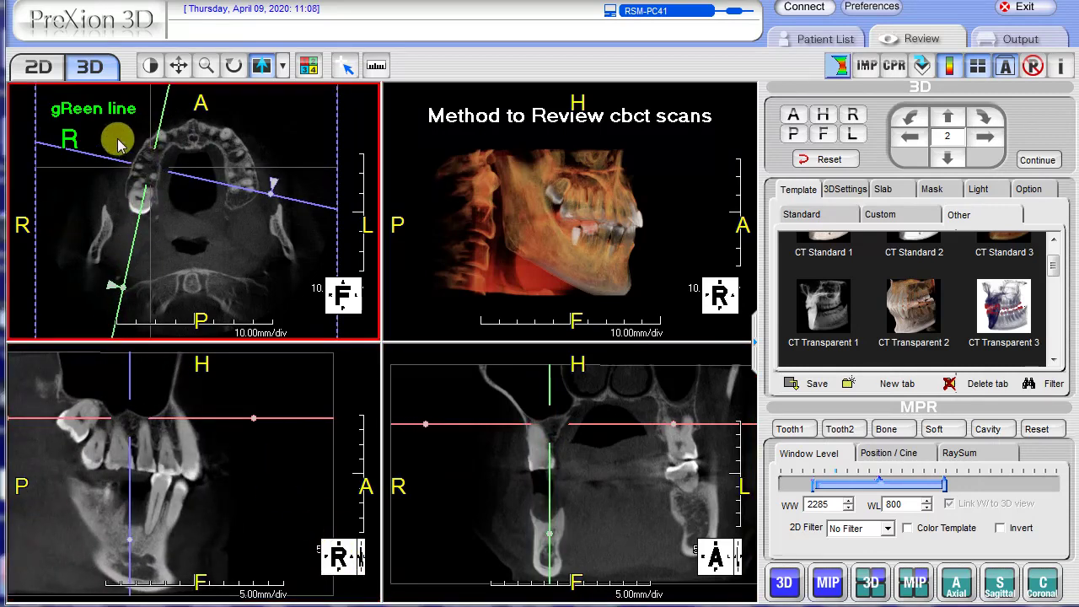
Move the crosshair target in the axial view from the upper right arch onto the upper left posterior teeth.
{"action": "left_click", "coordinate": [533, 595]}
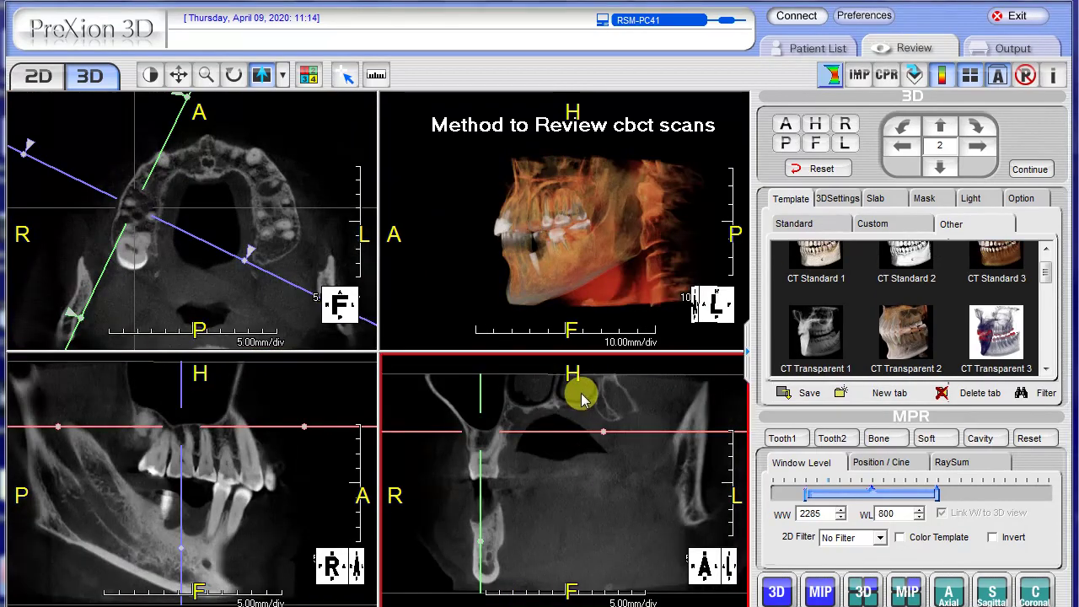
{"action": "left_click", "coordinate": [495, 328]}
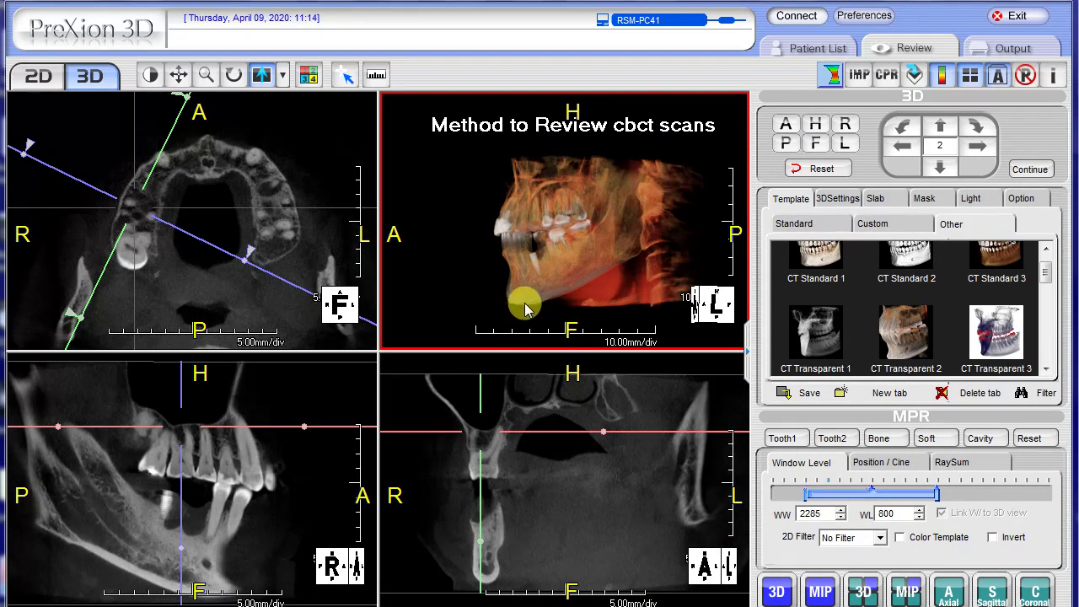
{"action": "left_click", "coordinate": [241, 200]}
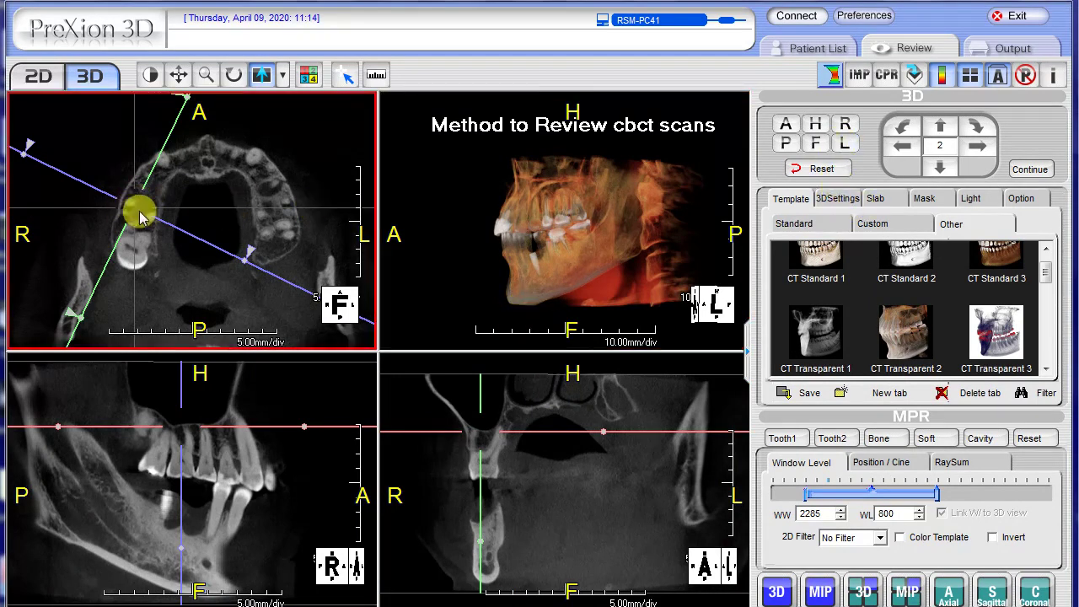
{"action": "left_click_drag", "start_coordinate": [137, 207], "coordinate": [283, 212]}
Rotate the cross bars until the blue line follows the left arch and page through the left posterior slices.
{"action": "left_click_drag", "start_coordinate": [177, 164], "coordinate": [236, 121]}
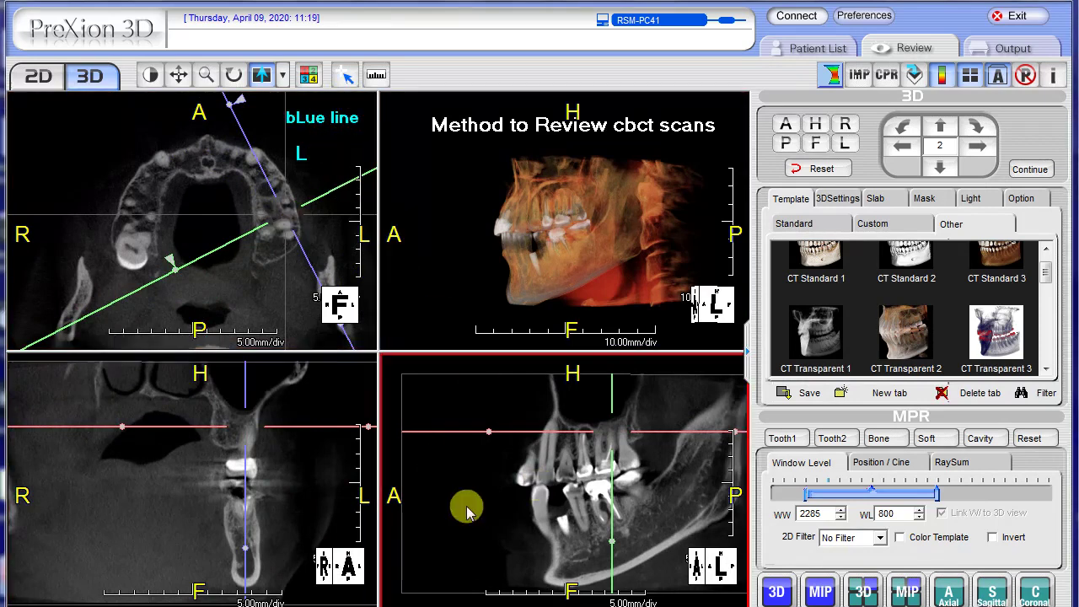
{"action": "mouse_move", "coordinate": [472, 498]}
{"action": "left_mouse_down"}
{"action": "mouse_move", "coordinate": [472, 516]}
{"action": "mouse_move", "coordinate": [473, 448]}
{"action": "mouse_move", "coordinate": [475, 487]}
{"action": "left_mouse_up"}
{"action": "mouse_move", "coordinate": [240, 427]}
{"action": "left_mouse_down"}
{"action": "mouse_move", "coordinate": [225, 427]}
{"action": "mouse_move", "coordinate": [240, 429]}
{"action": "left_mouse_up"}
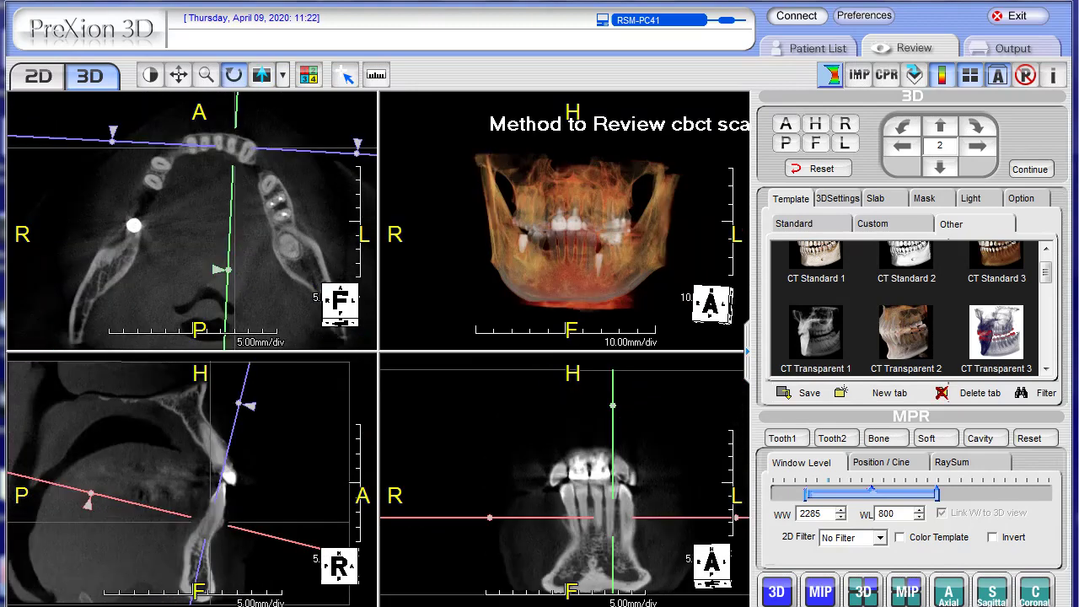
Shift the crosshair target slightly upward among the lower incisors in the anterior slice view.
{"action": "left_click", "coordinate": [600, 505]}
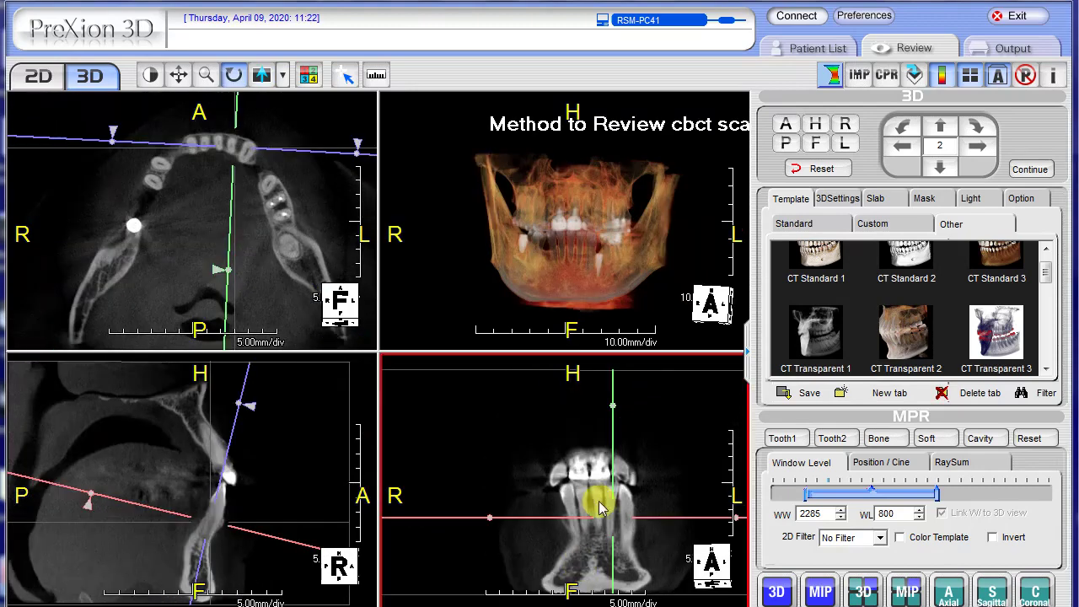
{"action": "left_click_drag", "start_coordinate": [607, 514], "coordinate": [599, 511]}
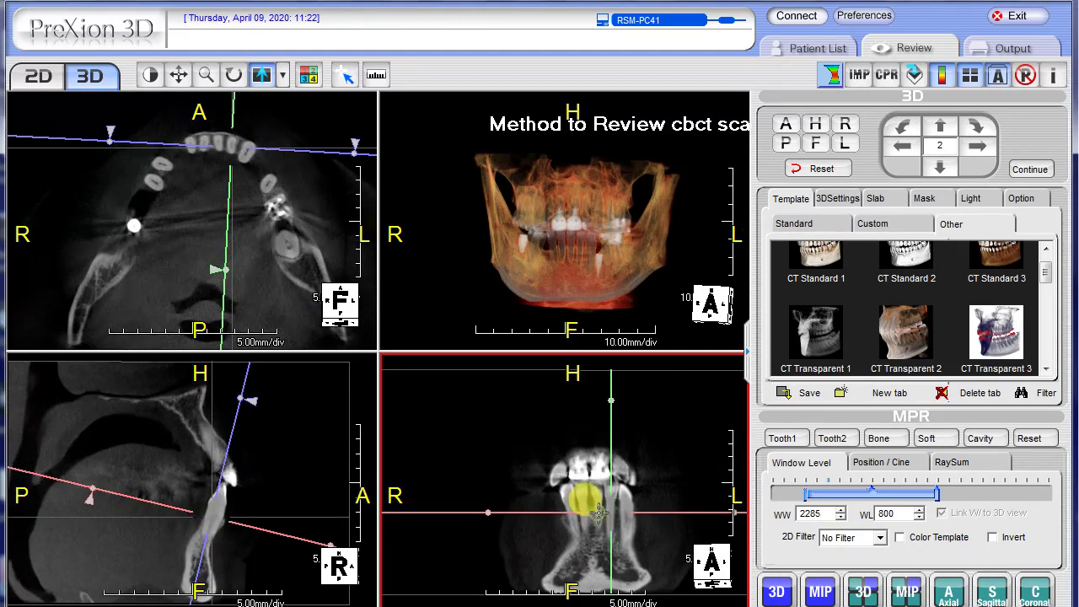